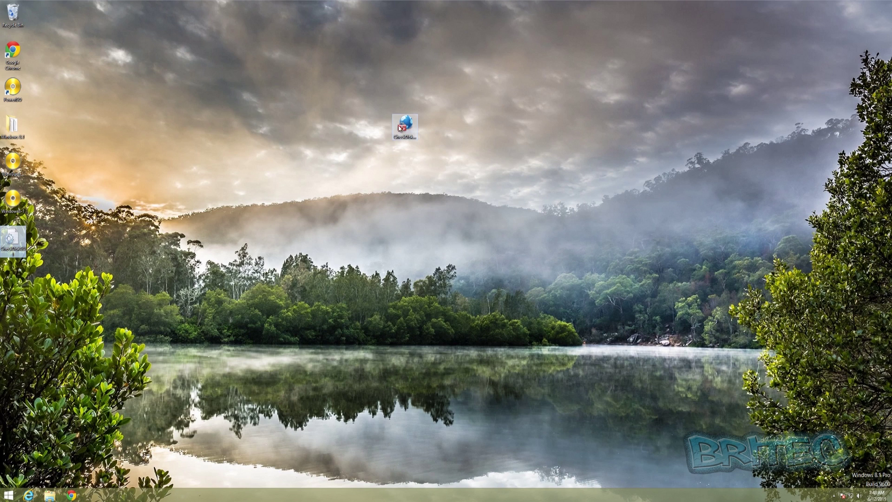
- Select the CheckDiskGUI desktop shortcut after moving the nearby icon aside
left_click(406, 126)
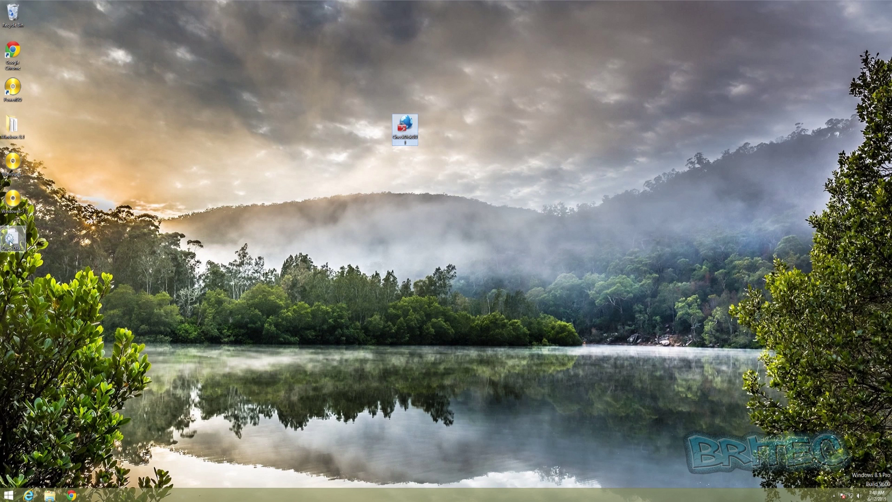
mouse_move(12, 240)
left_mouse_down()
mouse_move(255, 169)
mouse_move(363, 126)
mouse_move(85, 263)
mouse_move(20, 254)
mouse_move(13, 242)
left_mouse_up()
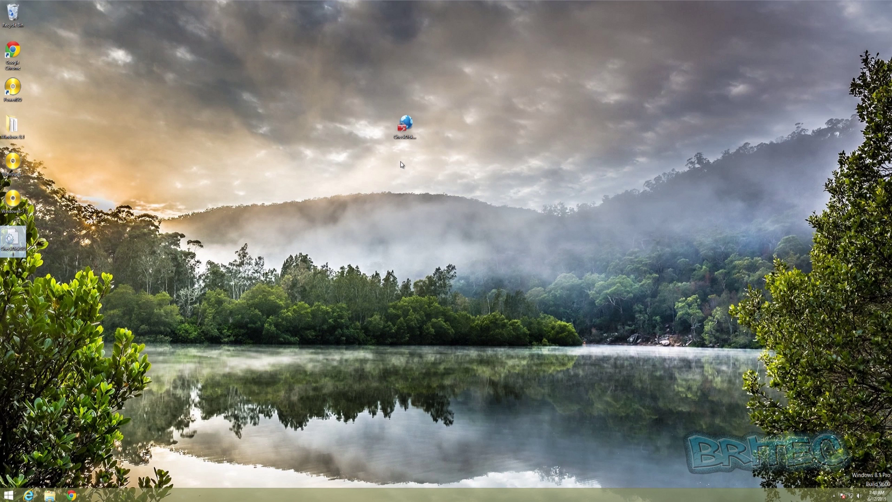
left_click(404, 125)
- Launch CheckDiskGUI as administrator and approve the User Account Control prompt
right_click(404, 124)
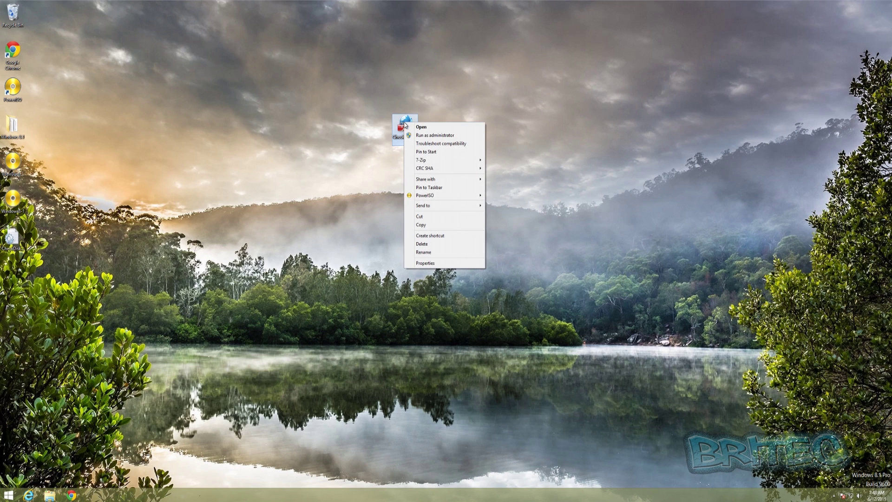
left_click(428, 136)
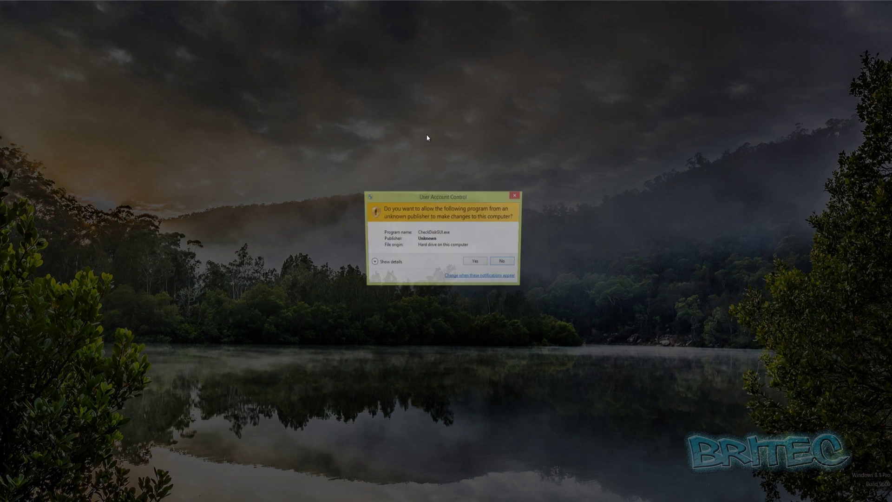
left_click(477, 263)
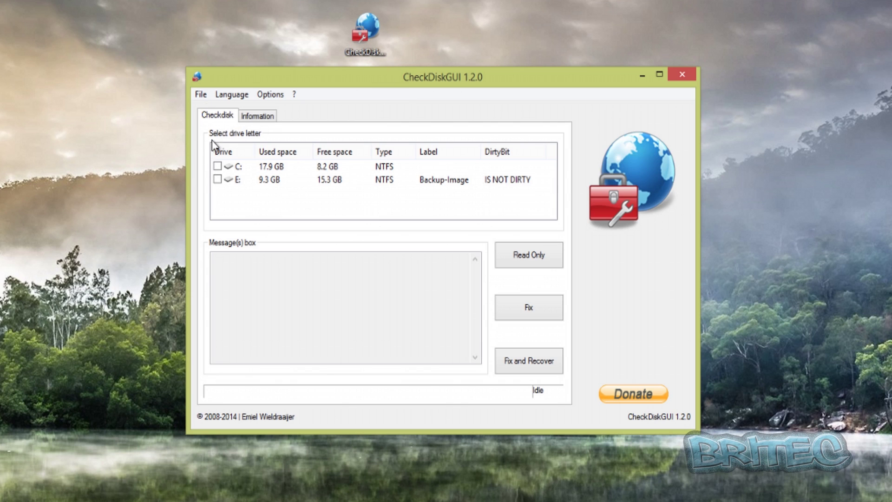
- Tick drive C: for checking in the Select drive letter list
left_click(217, 166)
left_click(217, 179)
left_click(239, 171)
left_click(217, 166)
- Clear the drive row selection, keeping E: unticked, and show the program's About information
left_click(498, 184)
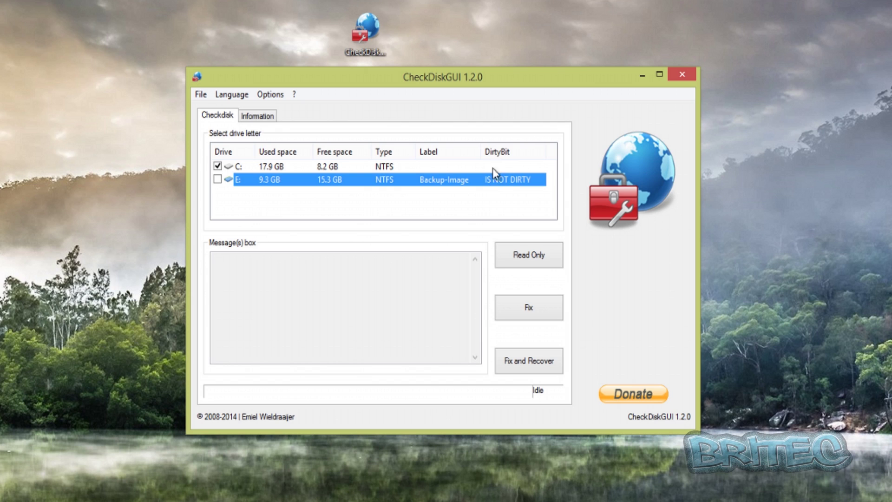
left_click(497, 165)
left_click(502, 188)
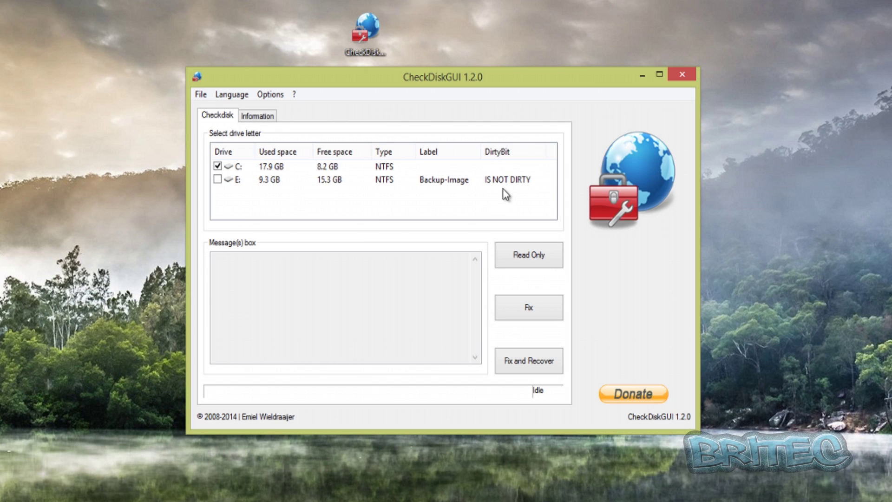
left_click(510, 181)
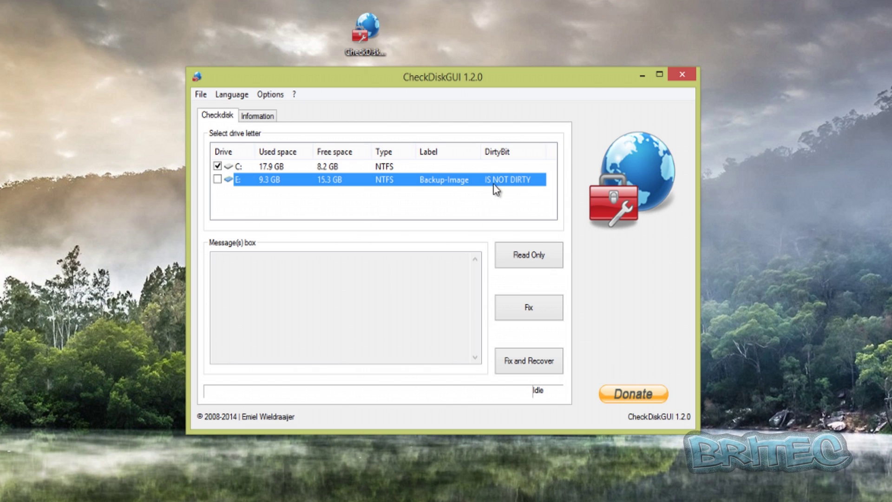
left_click(497, 167)
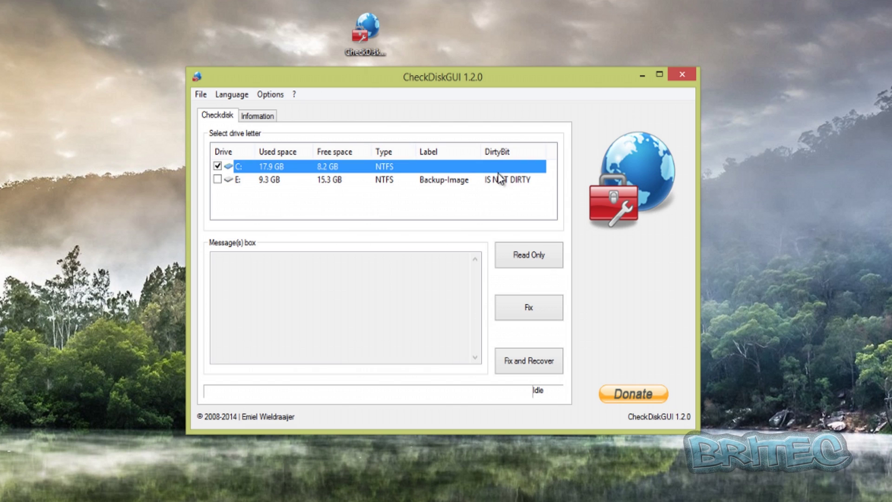
left_click(500, 180)
left_click(360, 191)
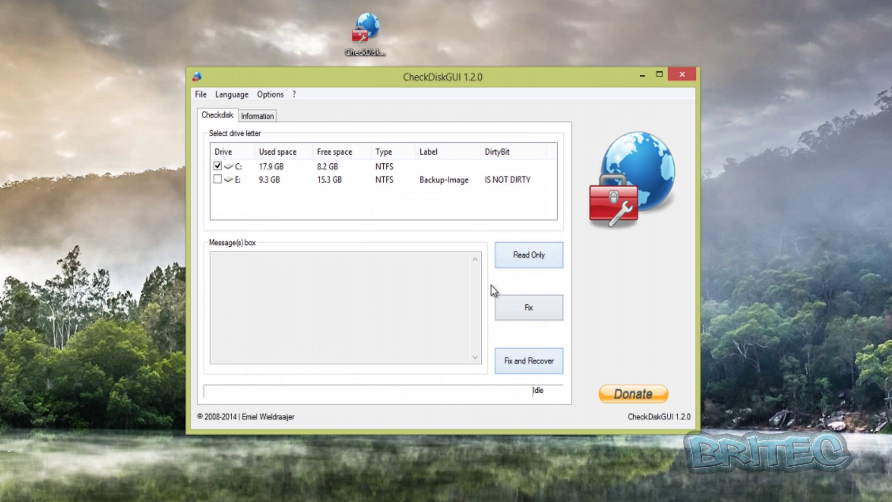
left_click(268, 117)
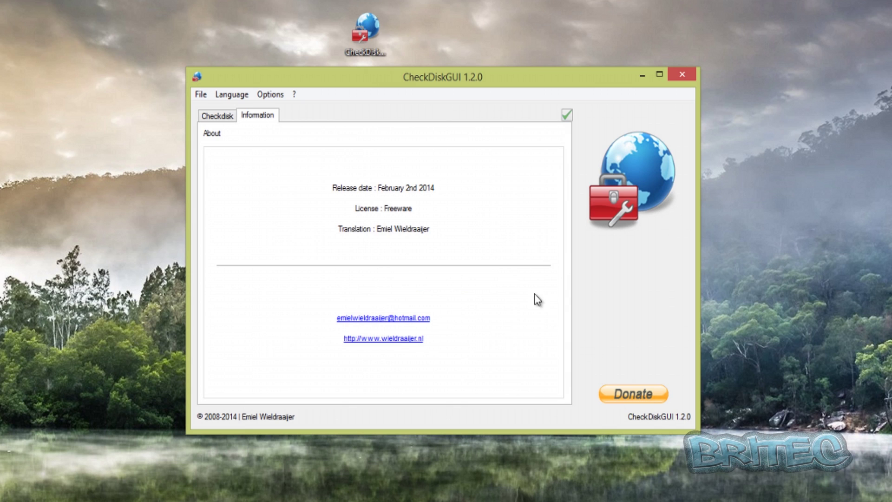
- Open the ? menu of help and website links from the Information page
left_click(294, 96)
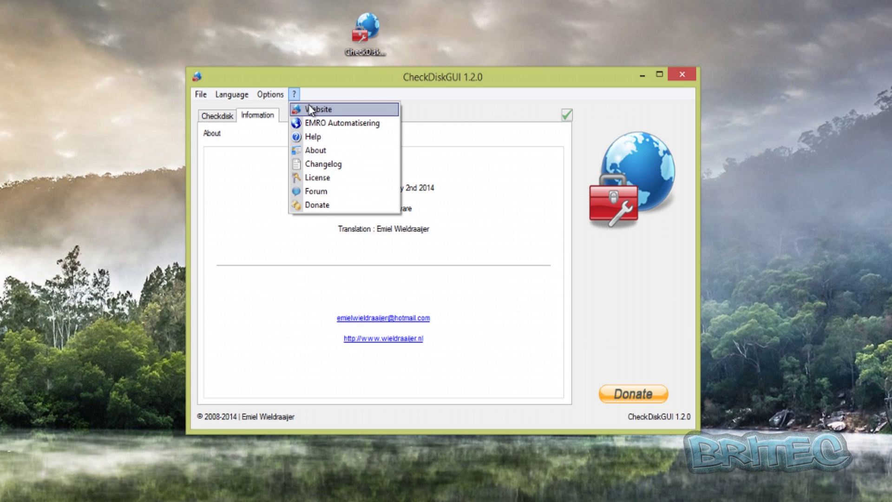
- Look through the Options, Language and File menus, then return to the Checkdisk tab
left_click(469, 106)
left_click(269, 95)
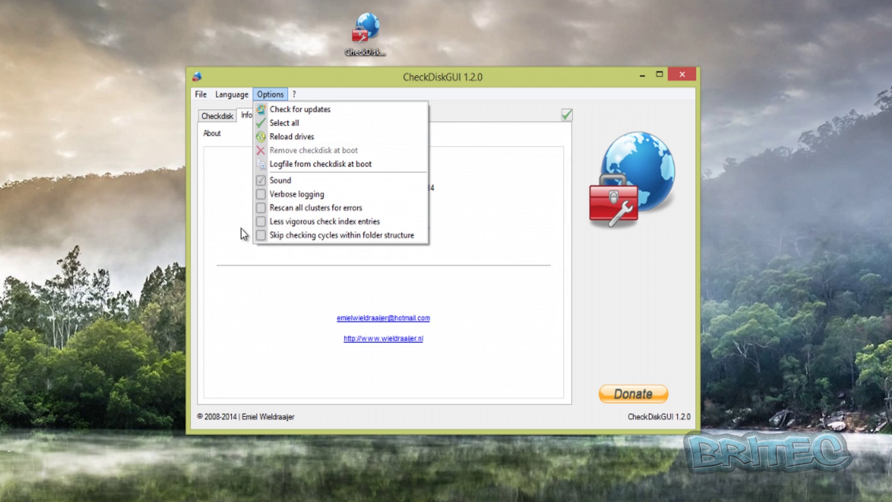
left_click(242, 184)
left_click(232, 96)
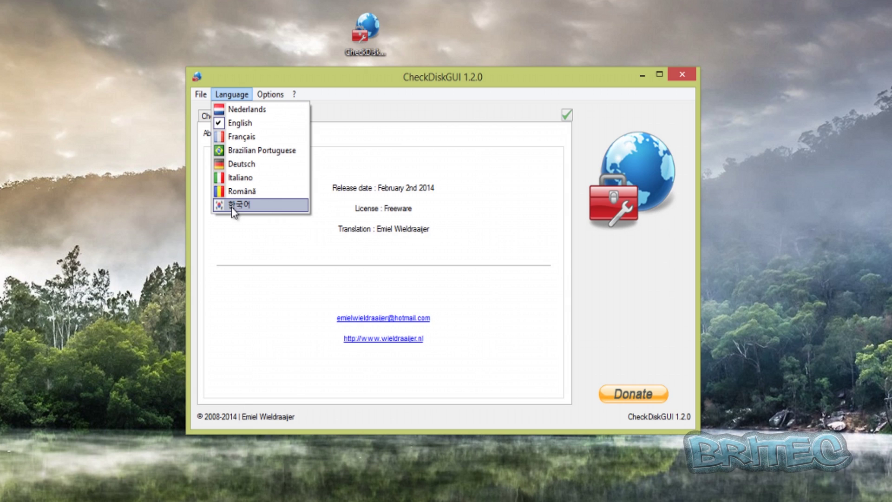
mouse_move(205, 88)
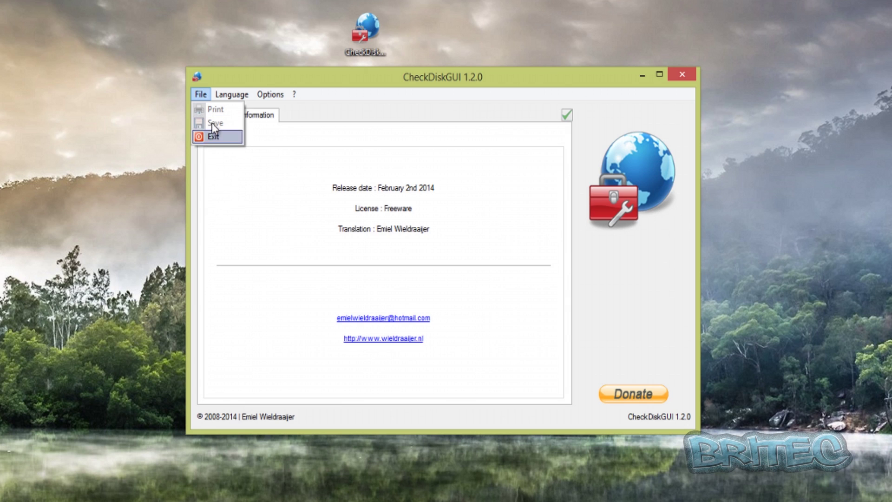
left_click(247, 359)
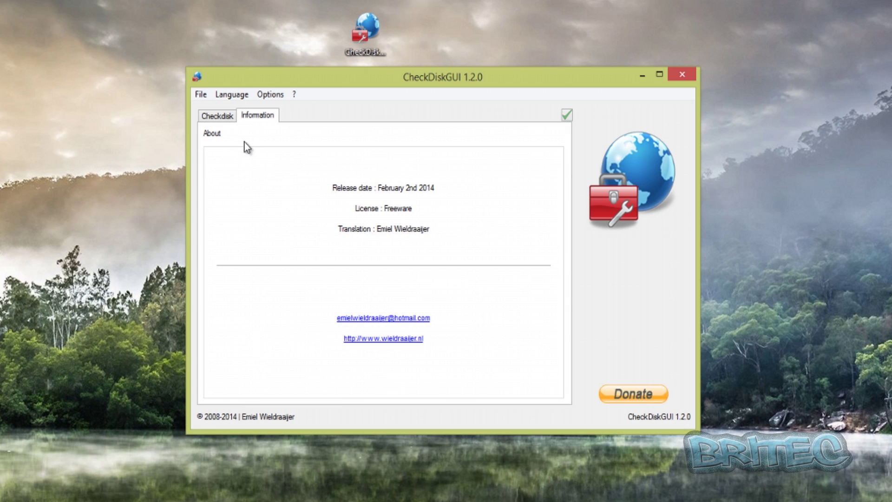
left_click(218, 115)
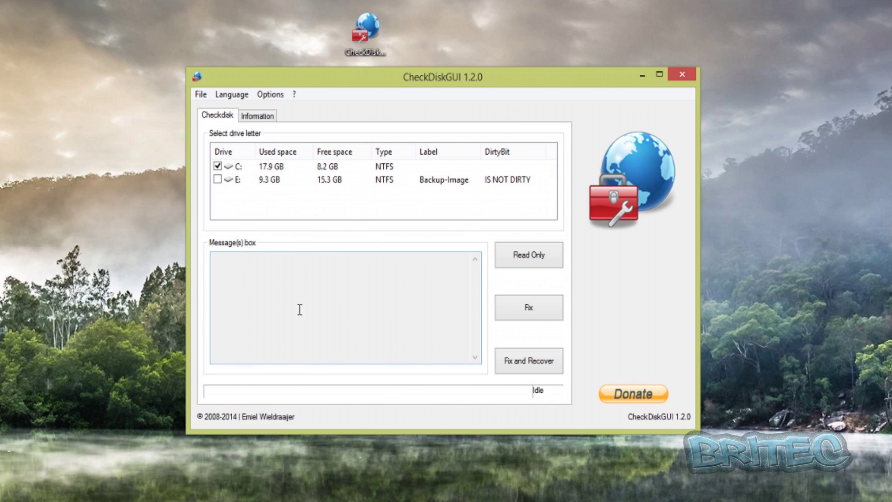
- Run a Read Only check of drive C: and review its log in the Message(s) box
left_click(531, 262)
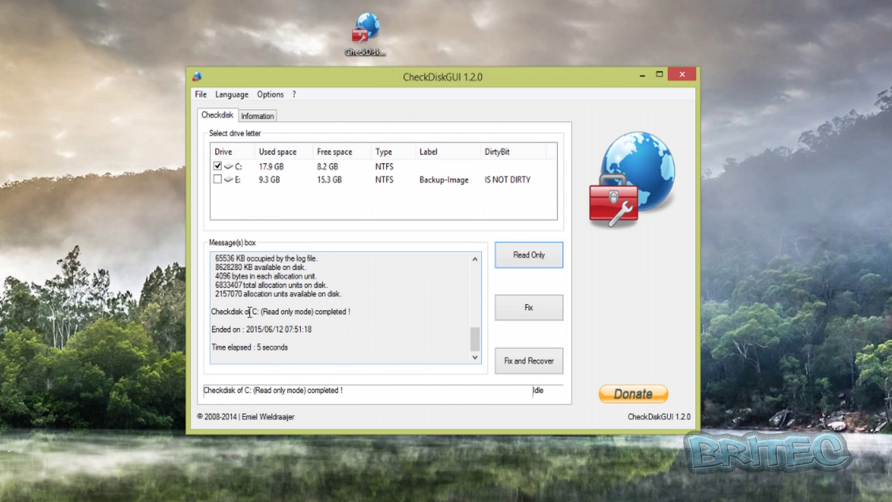
left_click_drag(319, 351, 191, 229)
left_click(333, 345)
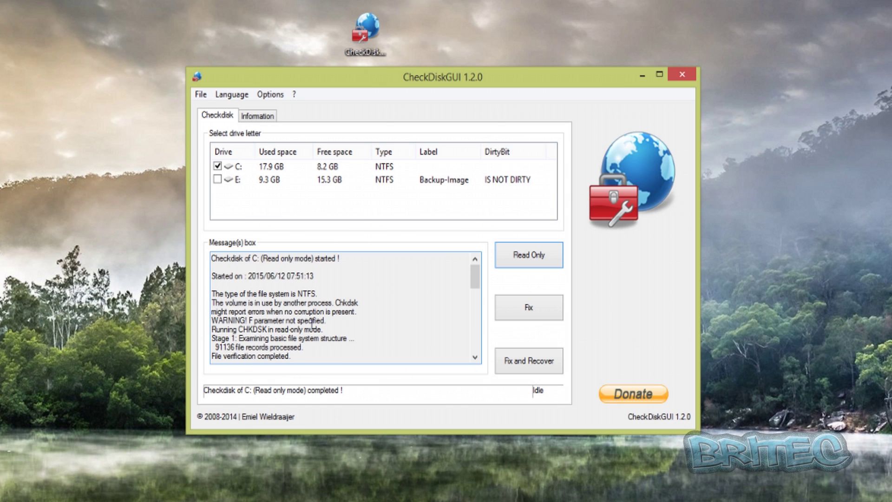
scroll(336, 325, "down", 2)
scroll(334, 325, "down", 1)
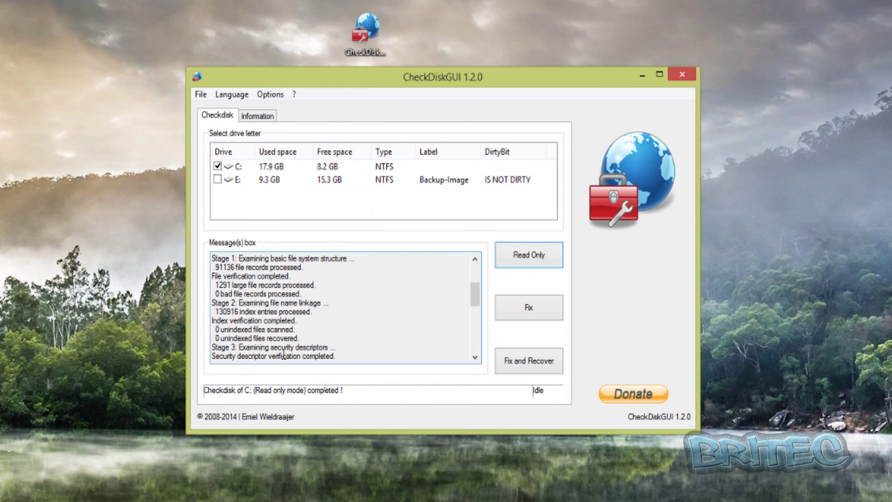
scroll(242, 332, "up", 3)
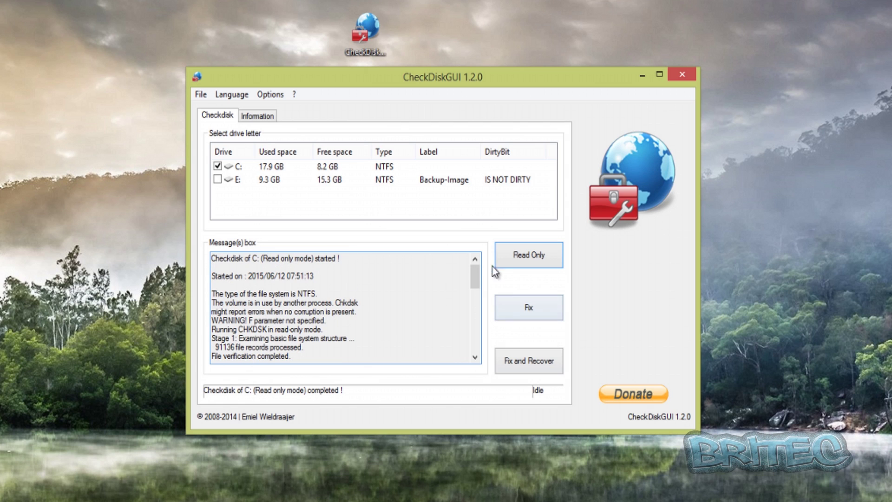
- Schedule a Fix check of drive C: for the next restart and reboot Windows now
left_click(539, 316)
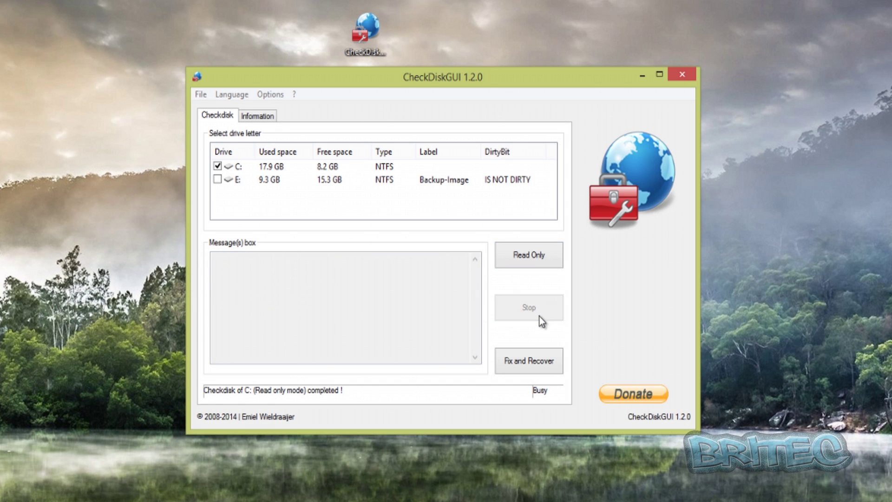
left_click_drag(458, 215, 414, 242)
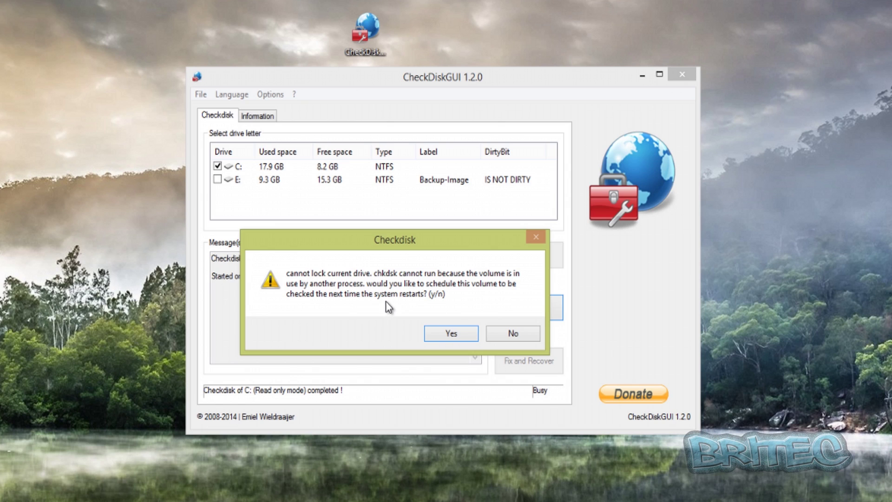
left_click(450, 334)
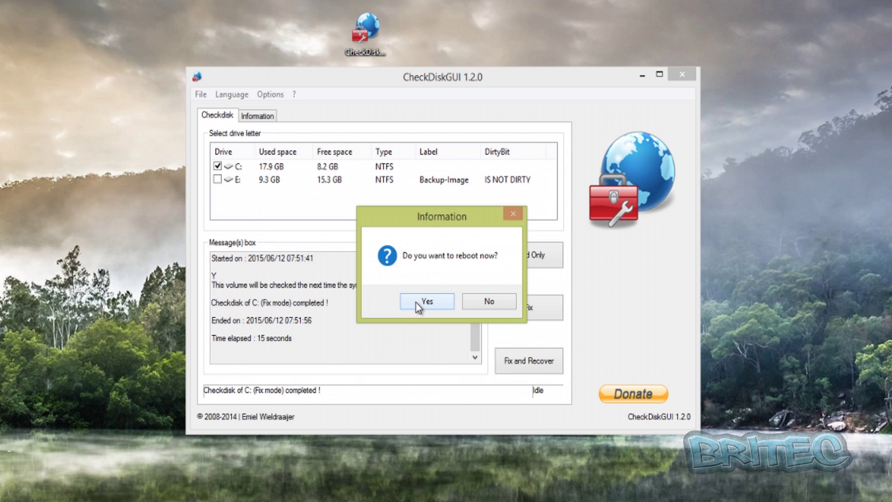
left_click(417, 303)
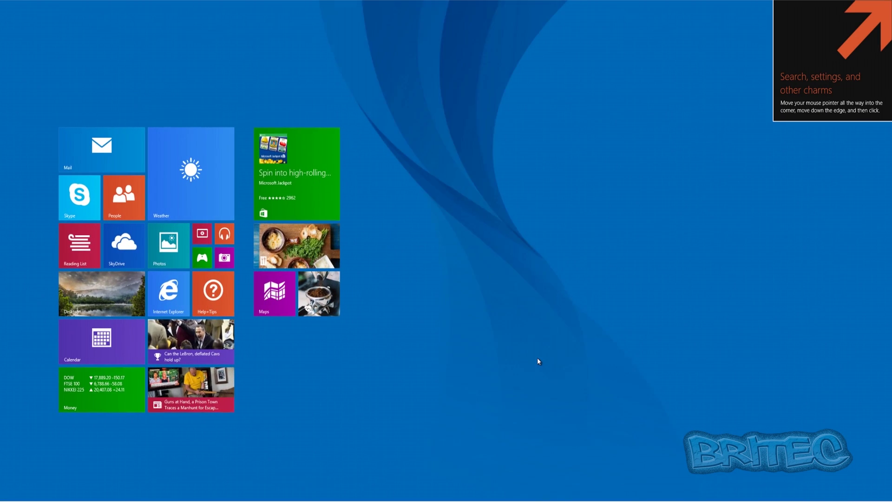
- Go from the Start screen to the desktop after the reboot
left_click(57, 292)
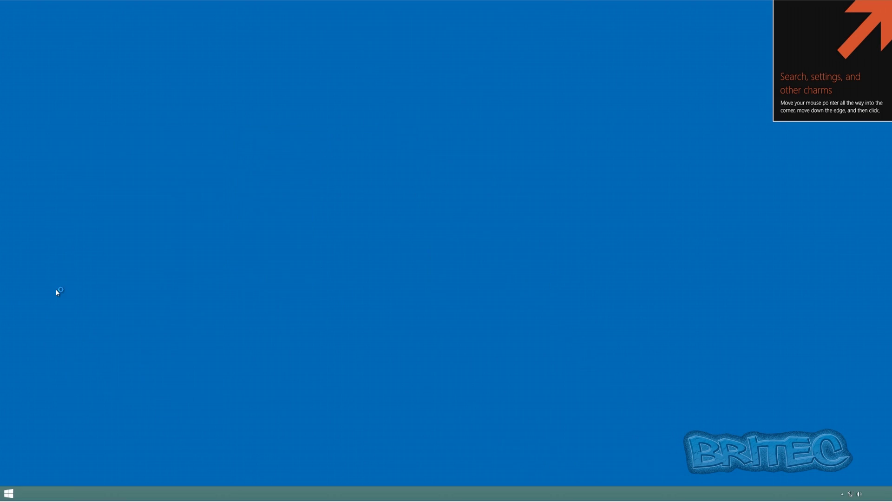